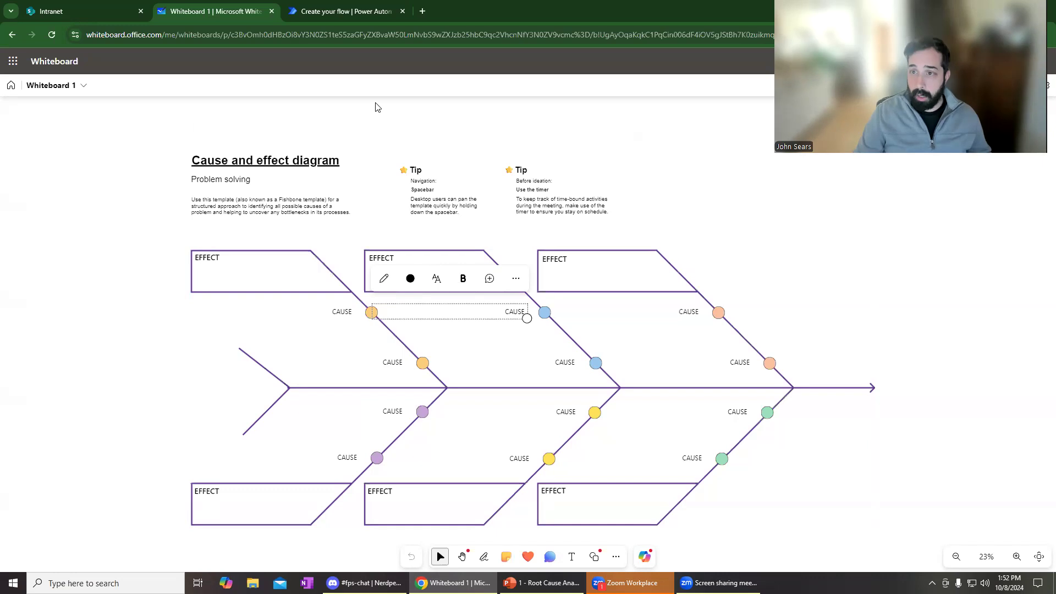
Open the Whiteboard app's board overview and create a new whiteboard
click(17, 63)
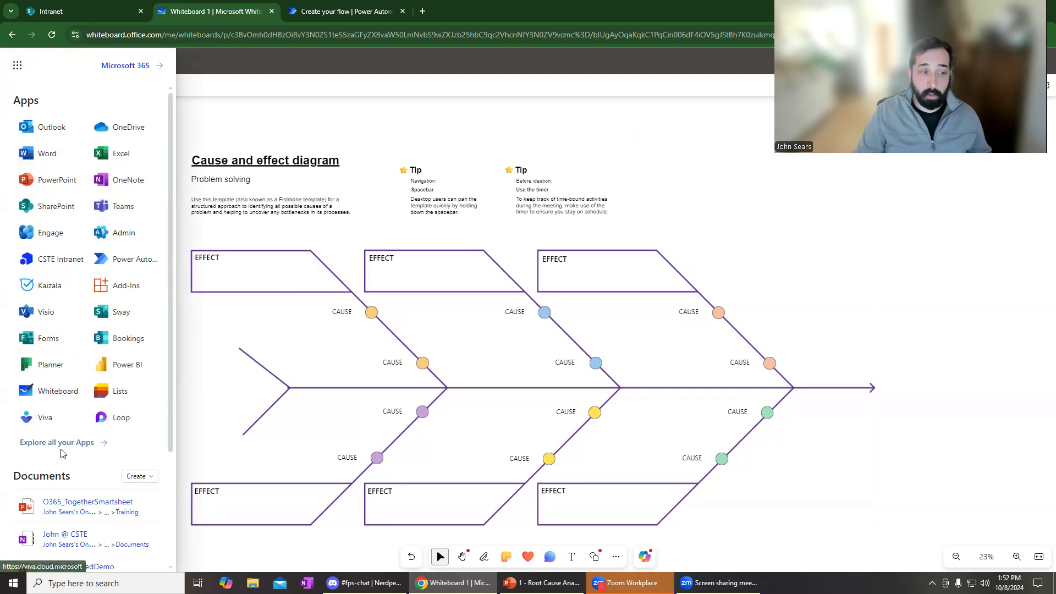
click(64, 392)
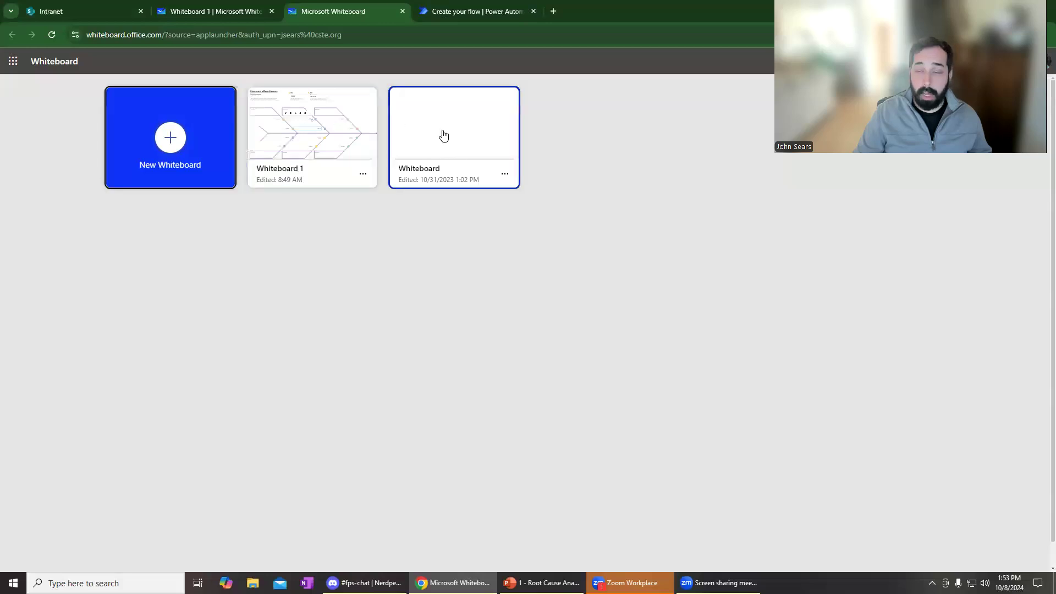
click(504, 175)
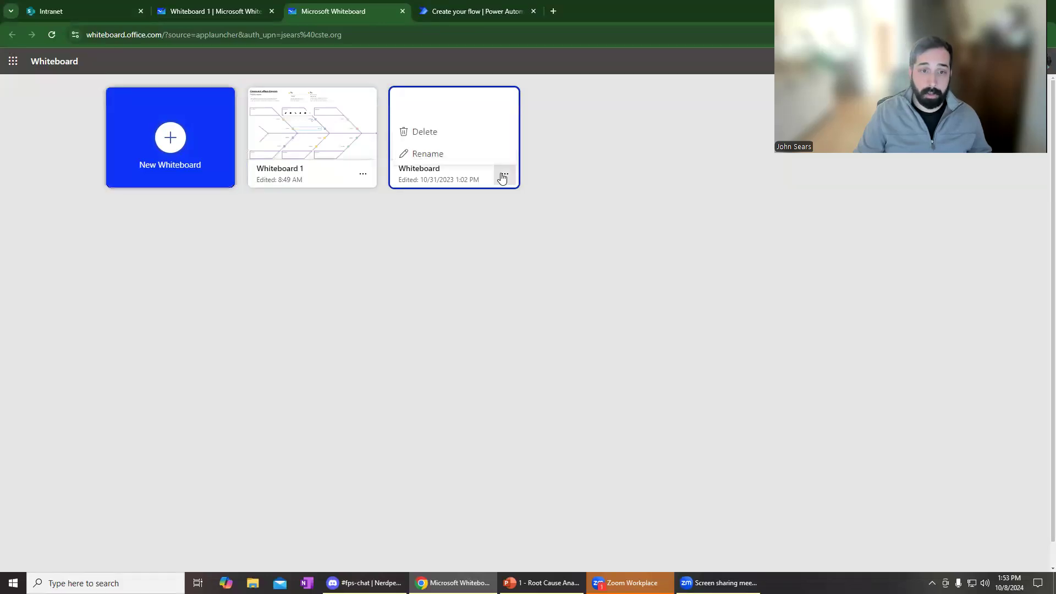
click(385, 201)
click(174, 145)
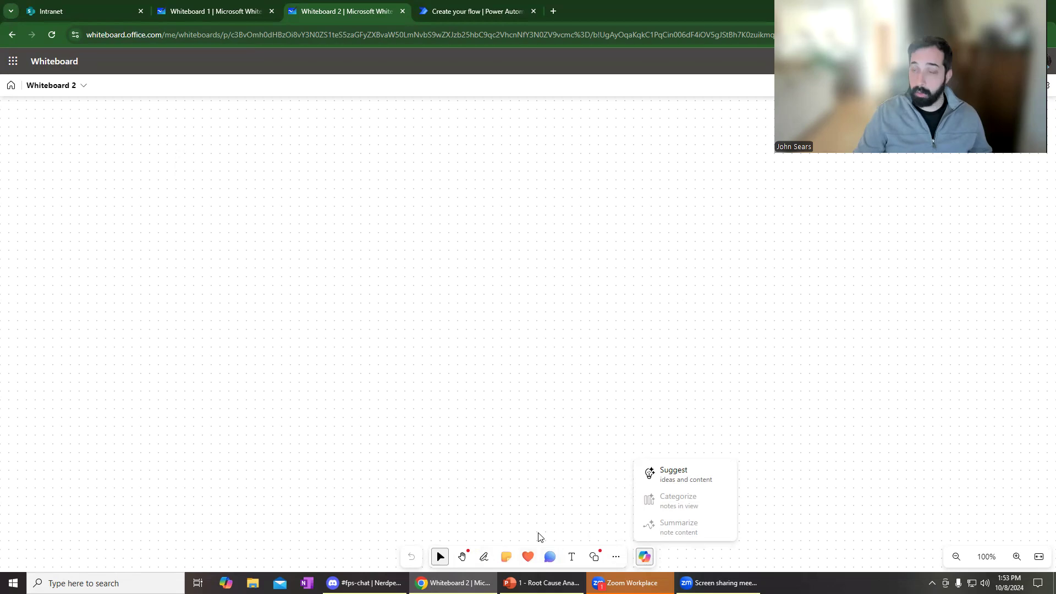
Place a blank yellow sticky note on the board and draw a black freehand ink line below it
click(506, 557)
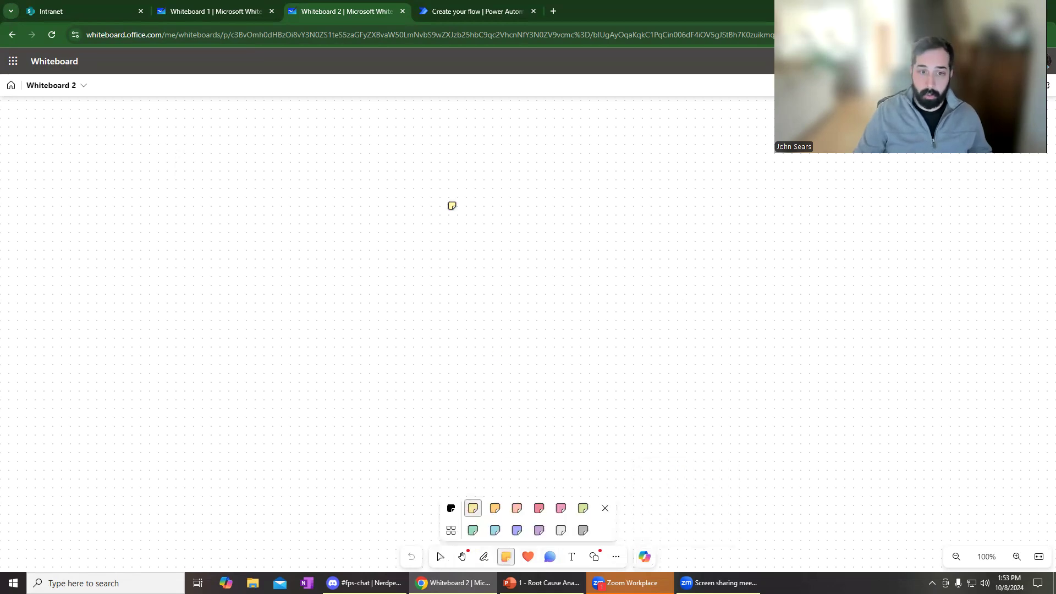
click(452, 205)
click(484, 556)
mouse_move(408, 325)
mouse_down()
mouse_move(617, 318)
mouse_move(687, 341)
mouse_up()
click(463, 556)
mouse_move(684, 264)
mouse_down()
mouse_move(592, 231)
mouse_move(721, 325)
mouse_move(721, 284)
mouse_up()
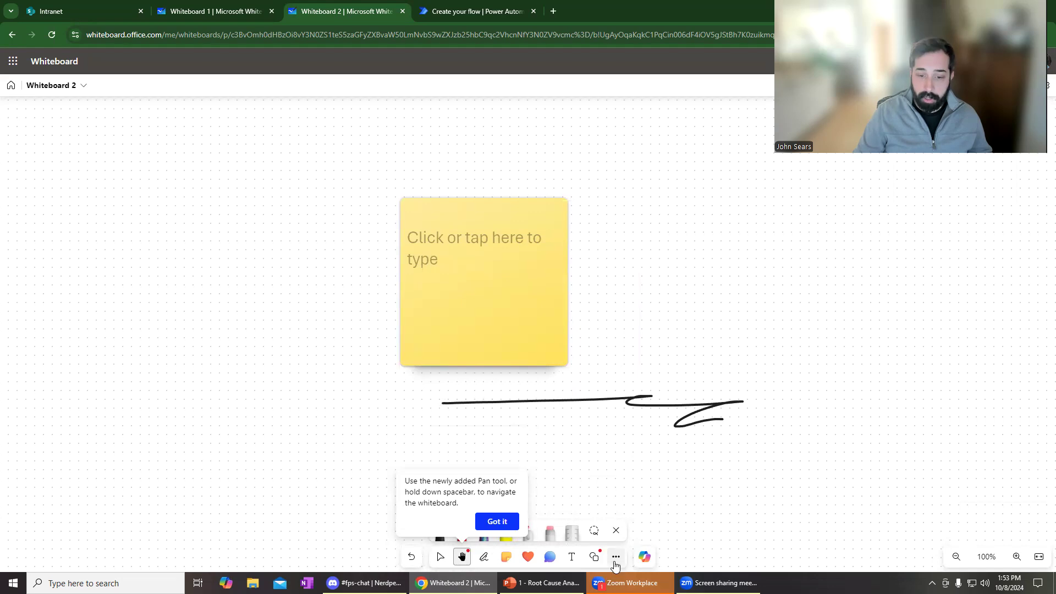
Preview the Cause and effect diagram template and insert it on the board beside the sticky note
click(615, 558)
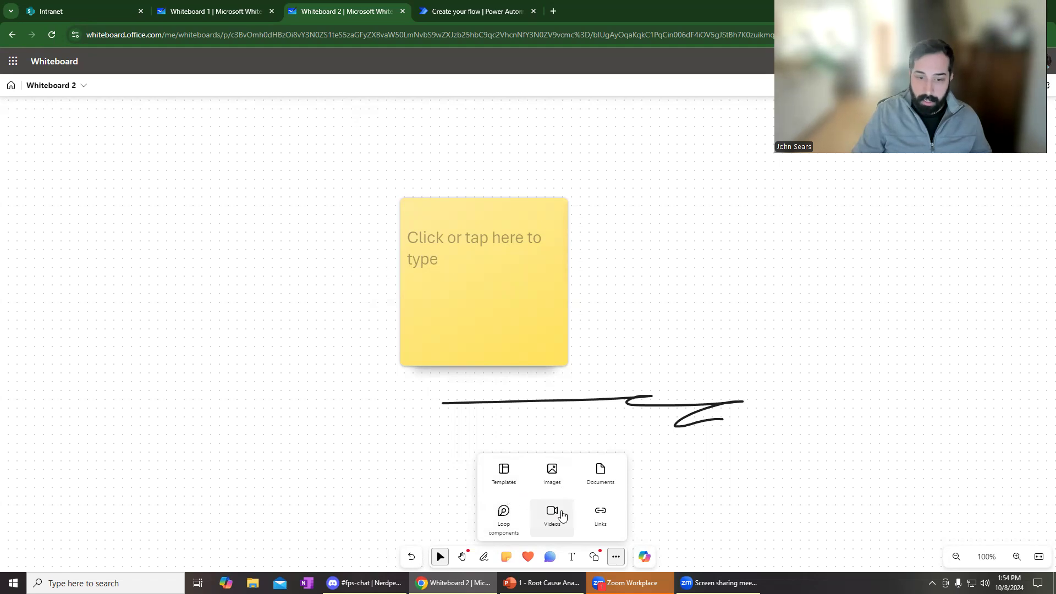
click(495, 472)
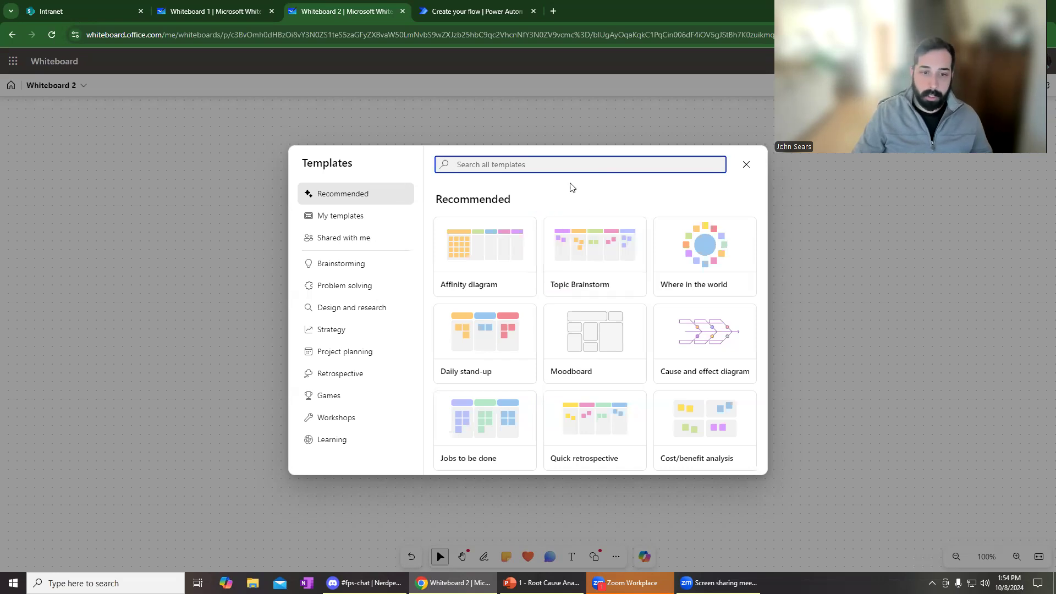
mouse_move(691, 332)
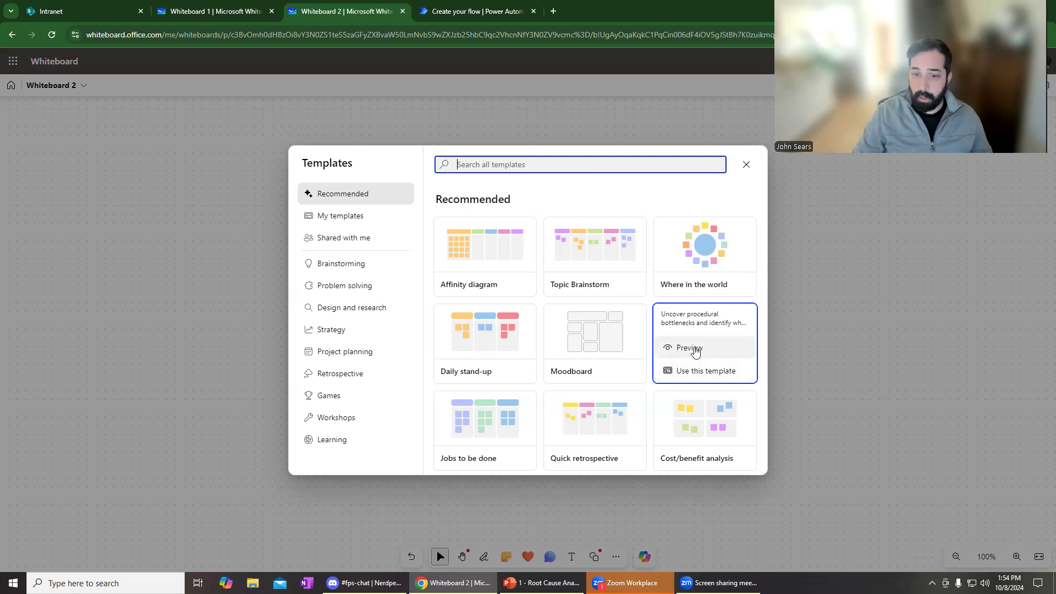
click(694, 349)
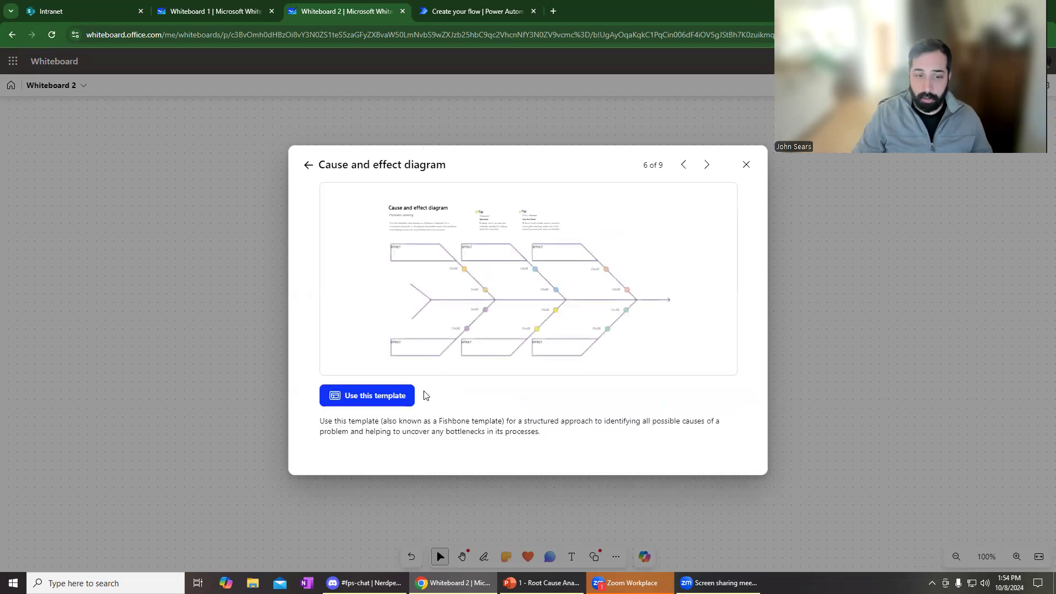
click(395, 400)
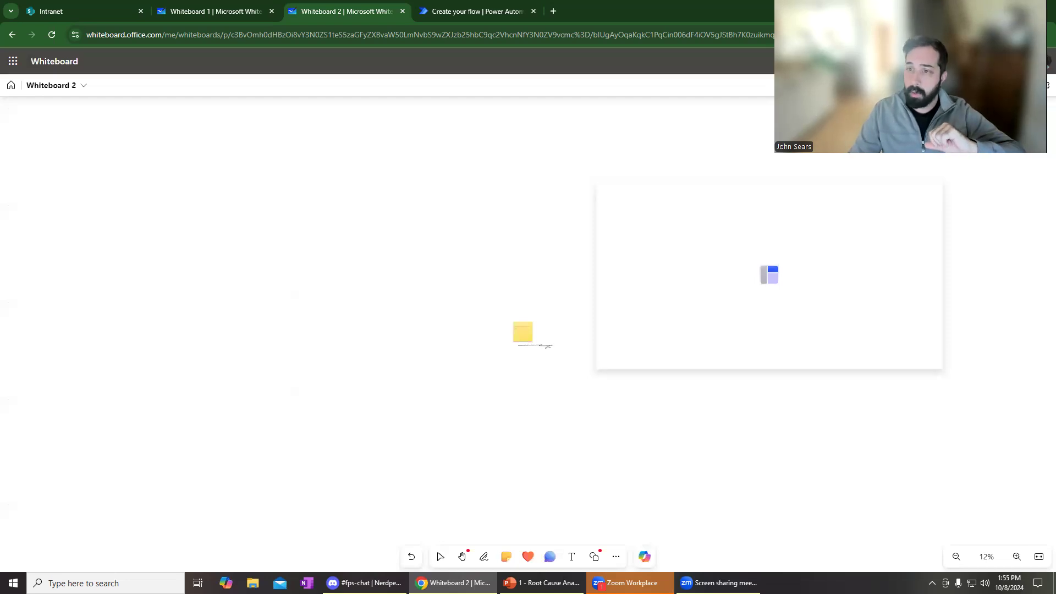
click(769, 274)
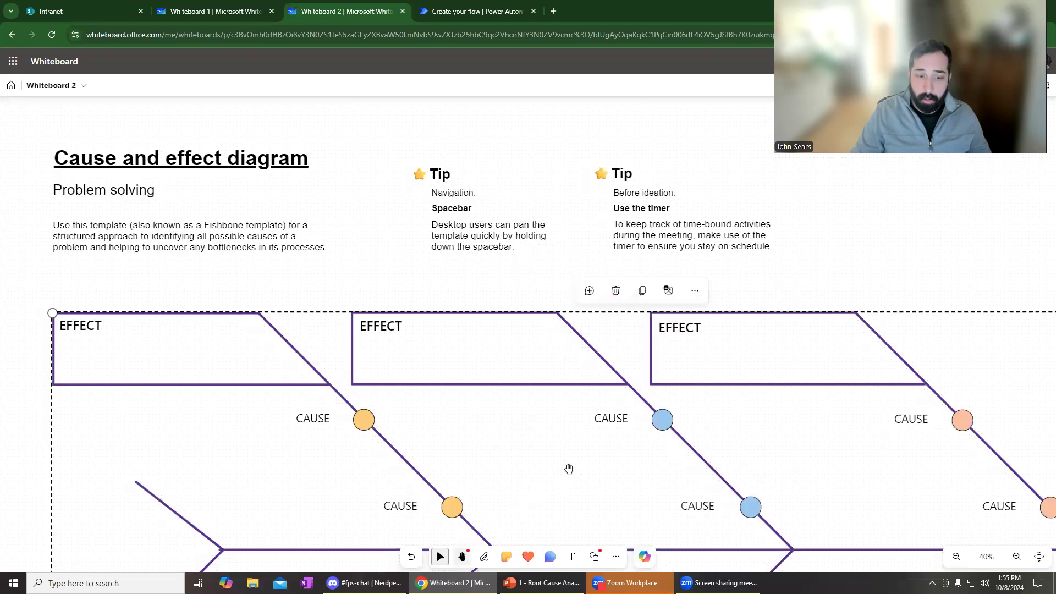
Extend the third upper effect heading to "EFFECT - Audience" and the second one to "EFFECT - Content"
drag(581, 215, 578, 360)
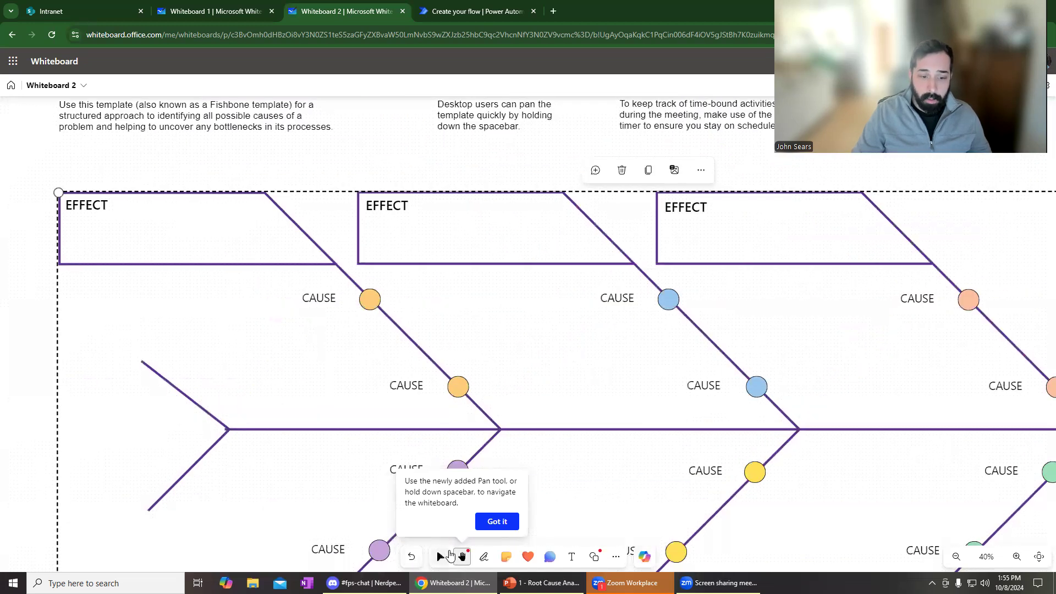
drag(571, 319, 568, 315)
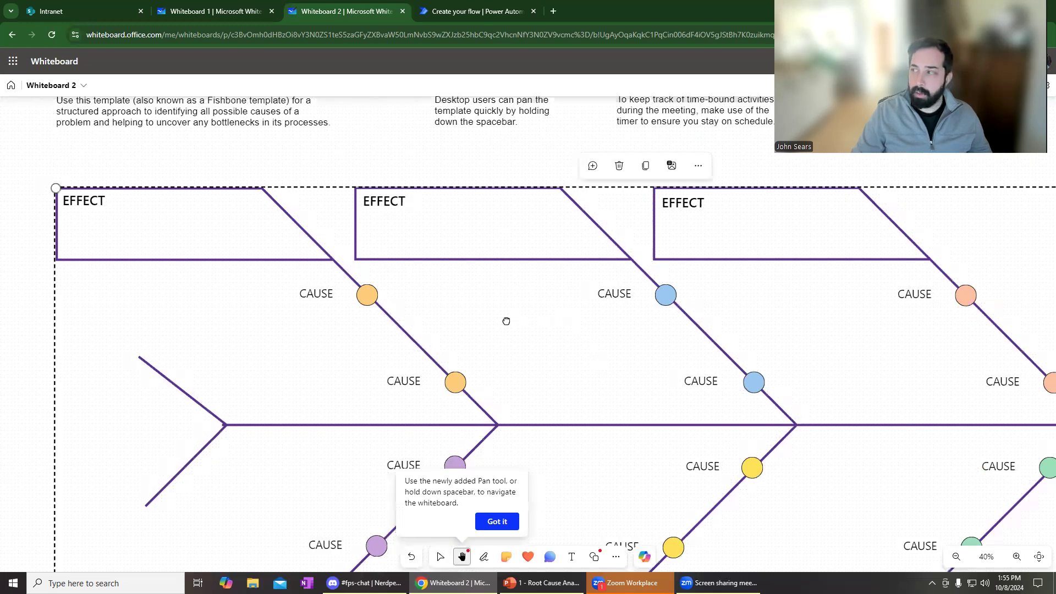
drag(505, 321, 559, 338)
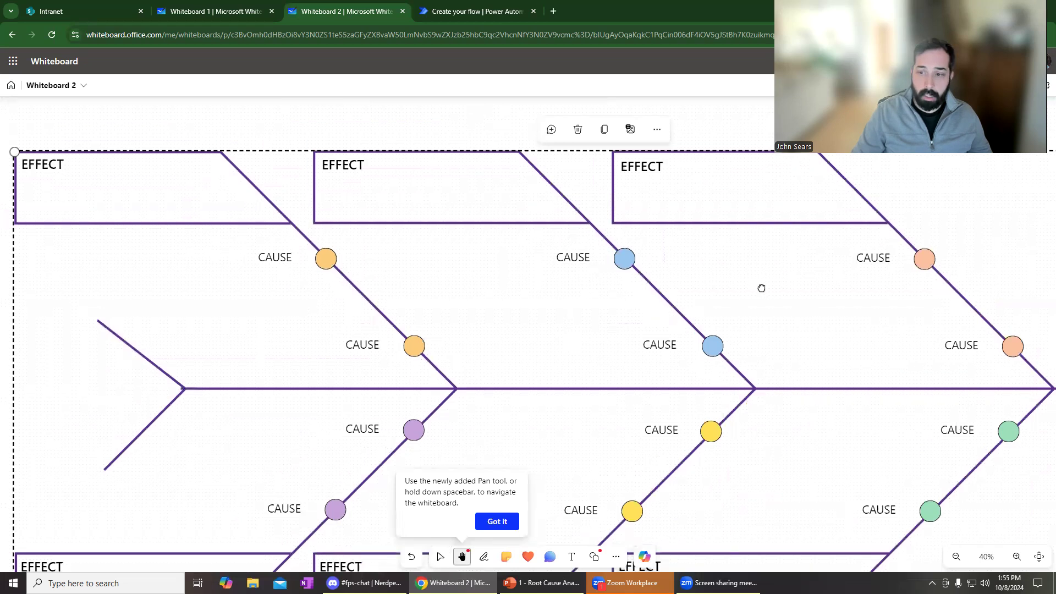
drag(761, 287, 454, 205)
drag(751, 250, 623, 229)
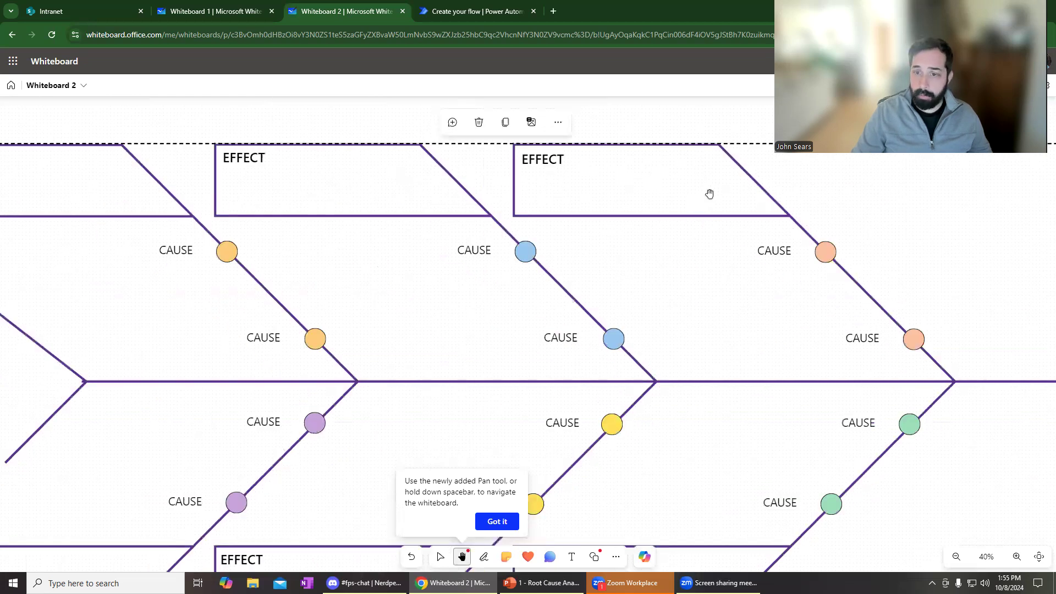
click(440, 557)
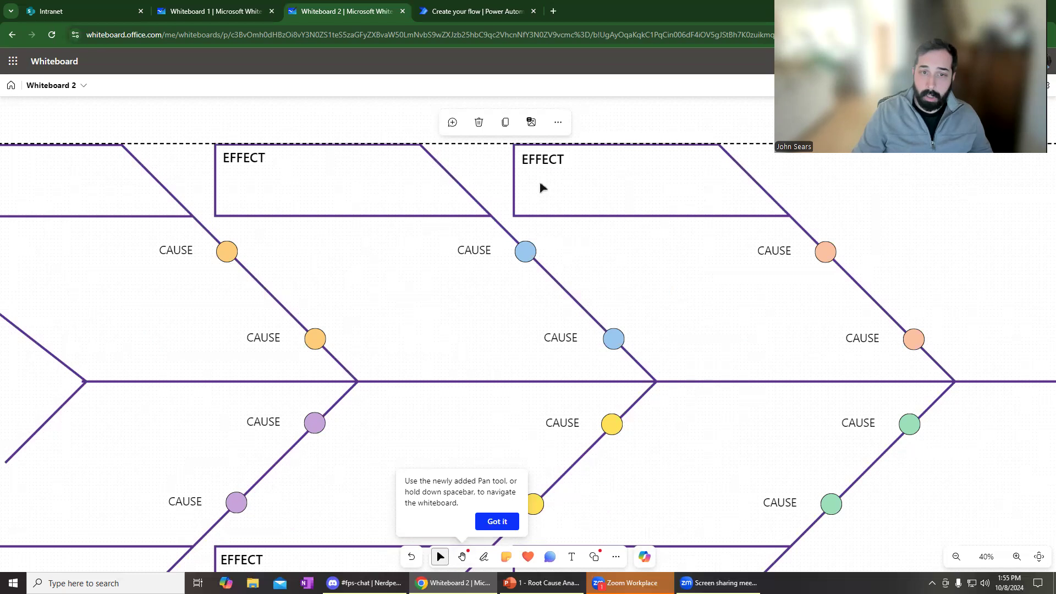
click(563, 160)
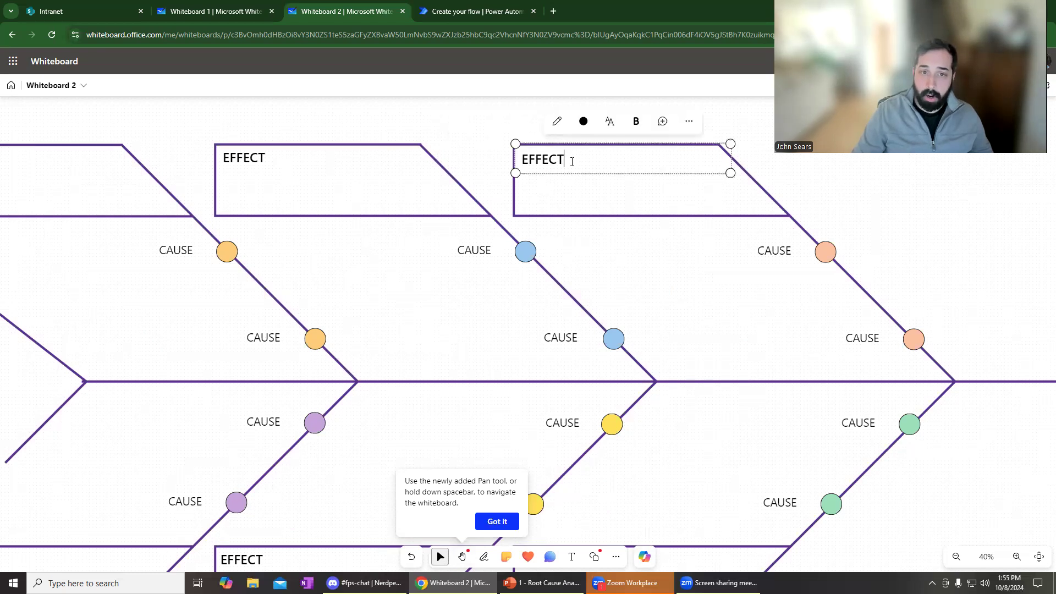
text(- Audience)
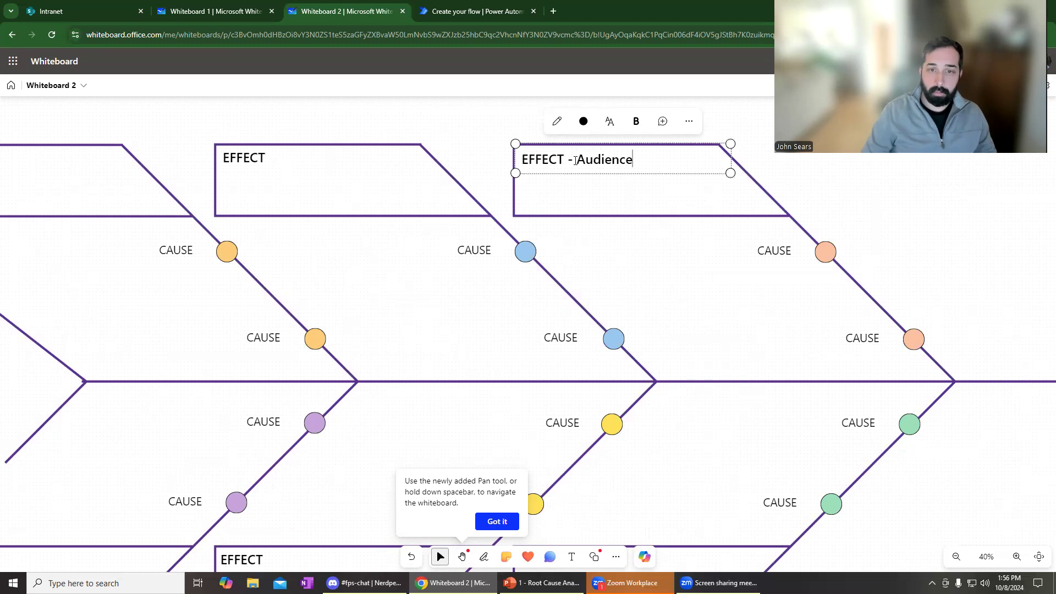
click(268, 155)
text(- Content)
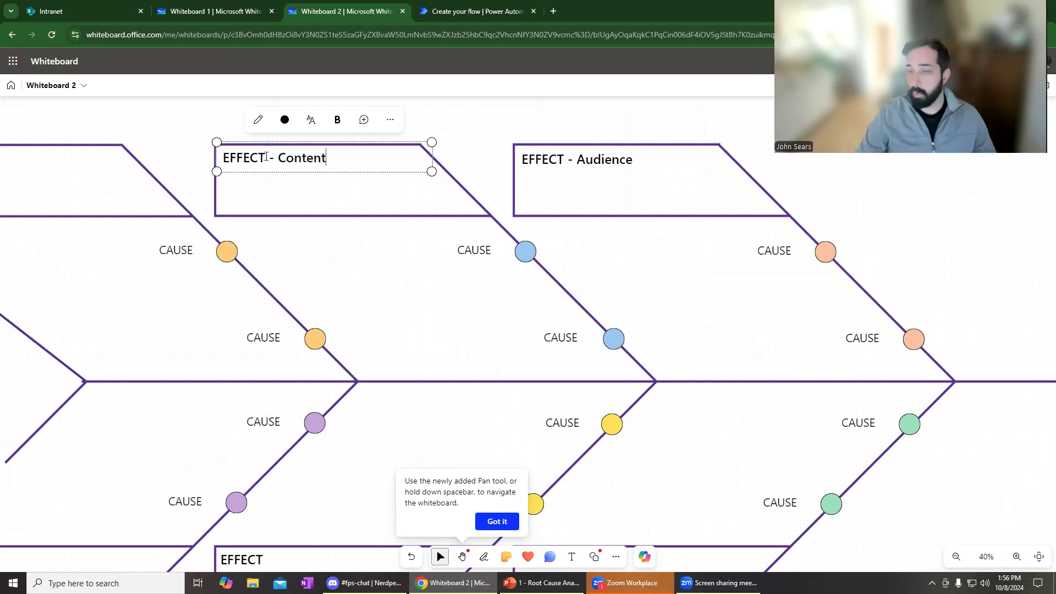
click(685, 258)
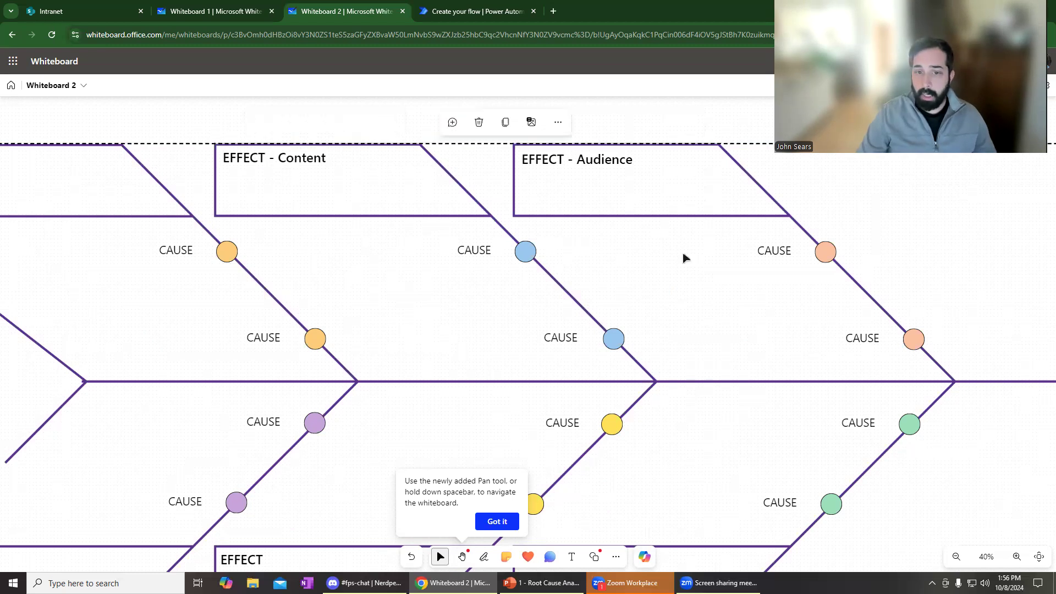
Replace the upper cause label on the Audience branch with "Not notified"
click(776, 251)
double_click(776, 251)
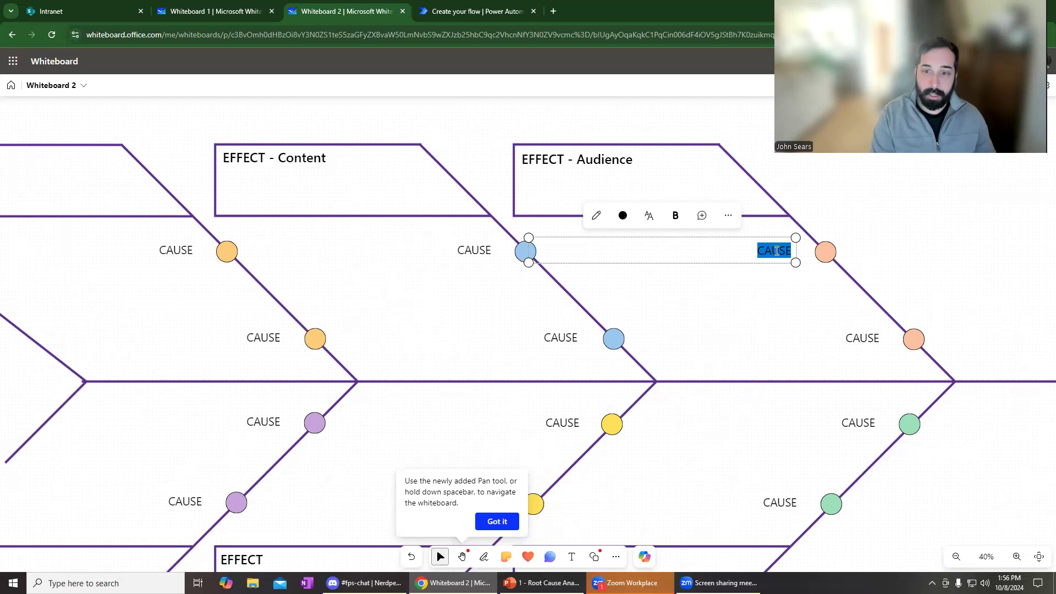
text(No)
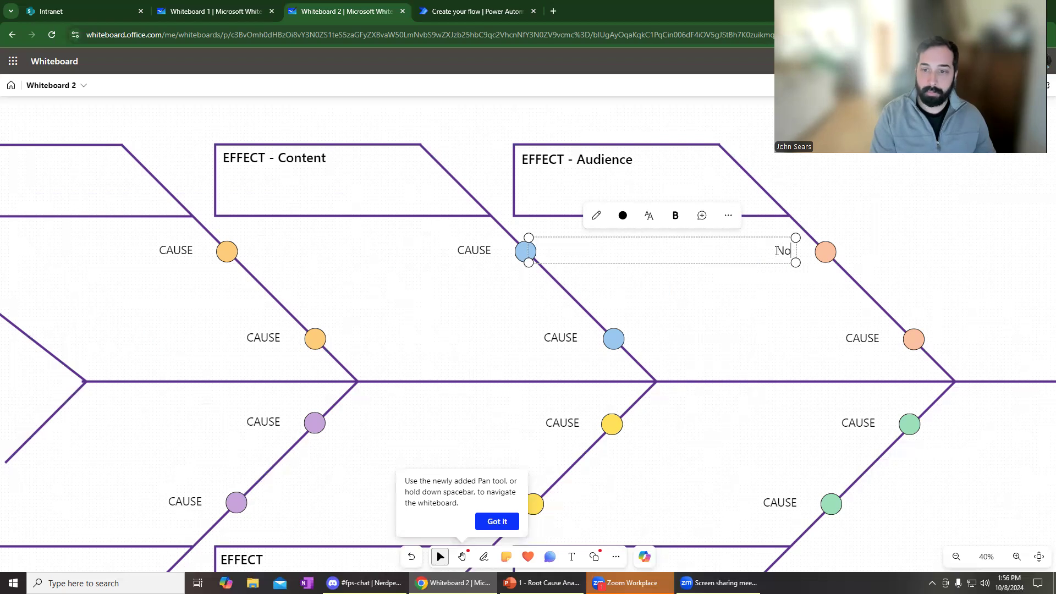
text(t notified)
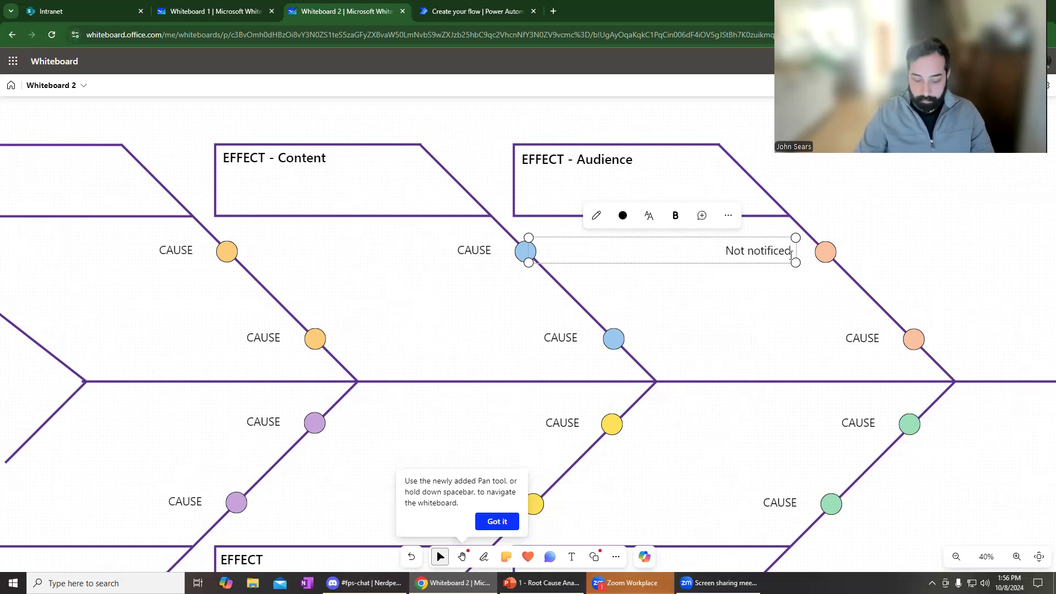
click(792, 290)
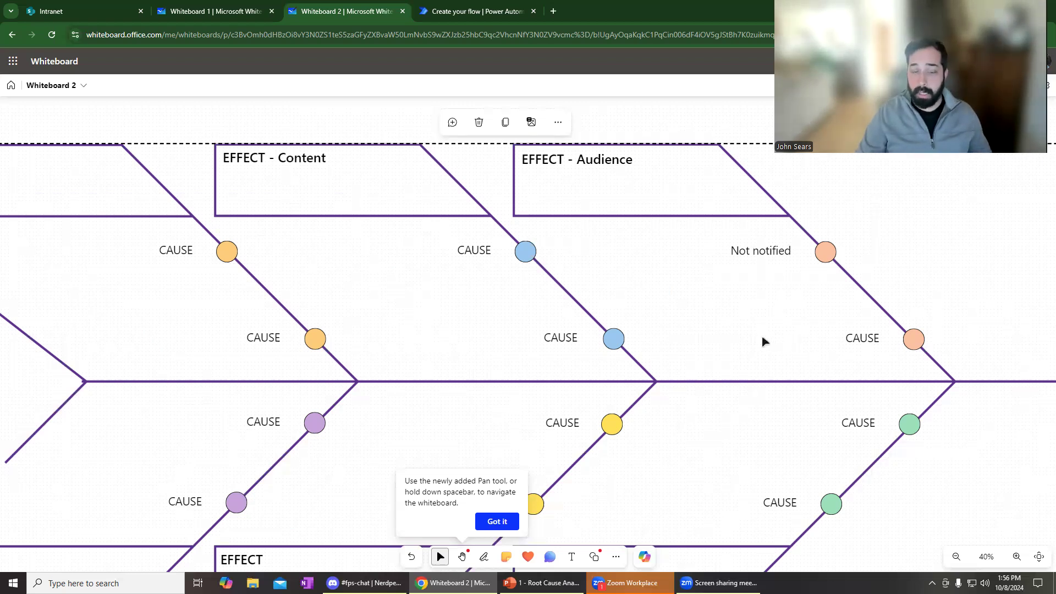
click(471, 567)
drag(478, 352, 627, 328)
drag(643, 280, 515, 172)
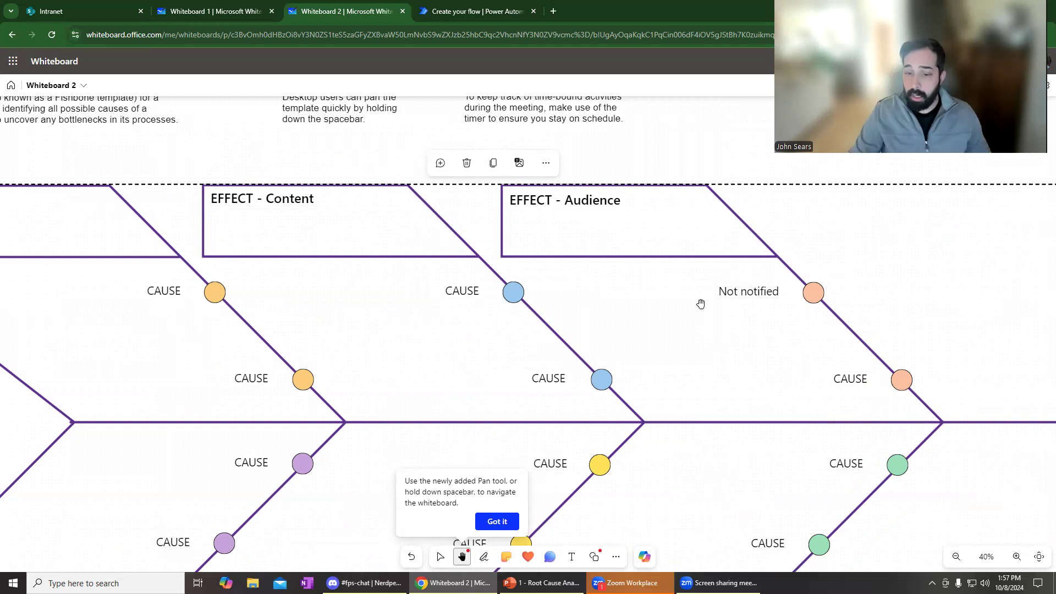
click(616, 557)
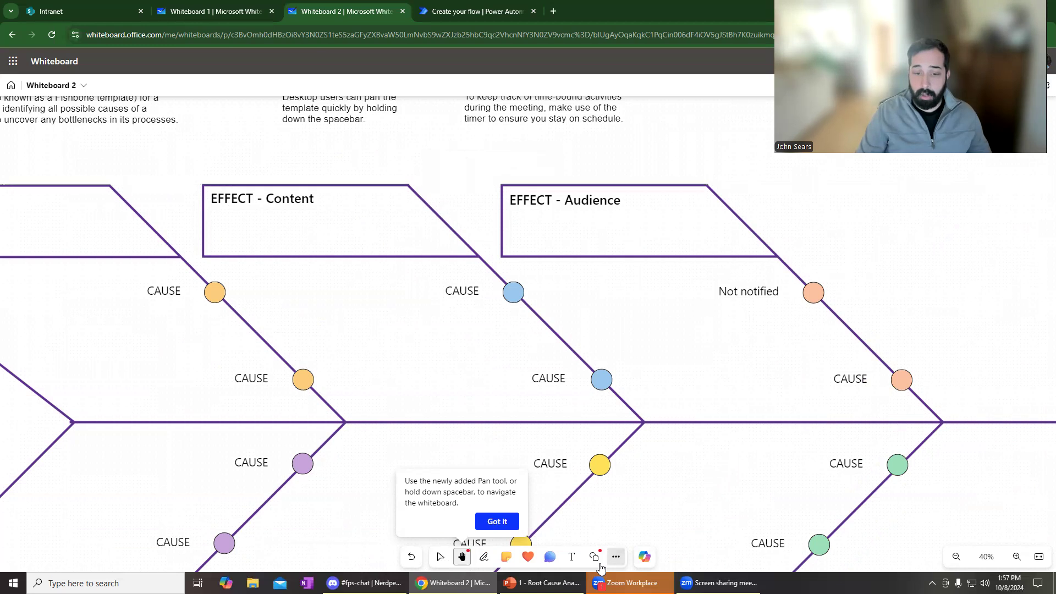
click(601, 516)
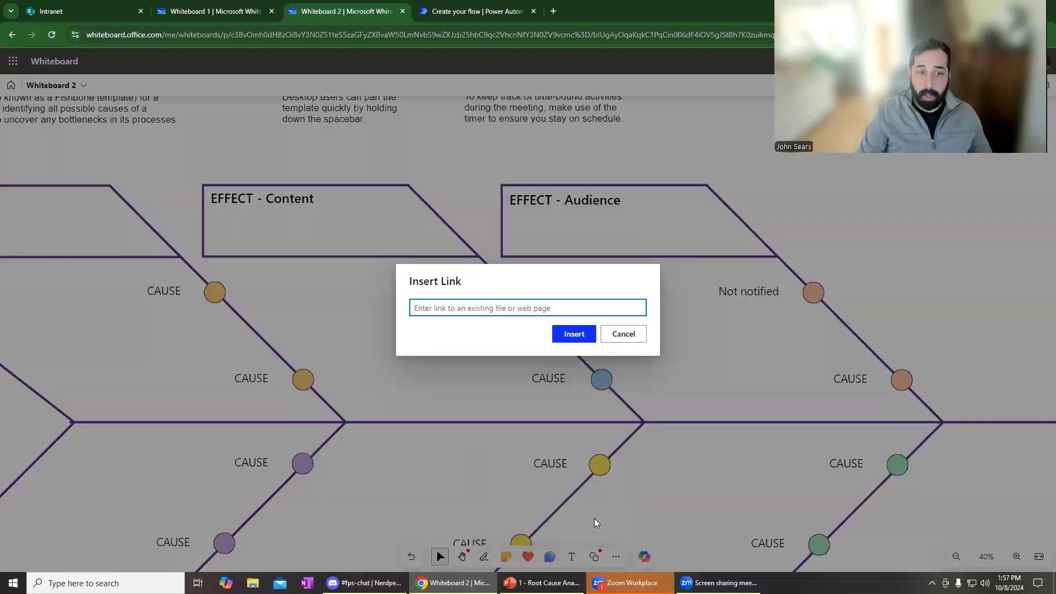
click(628, 337)
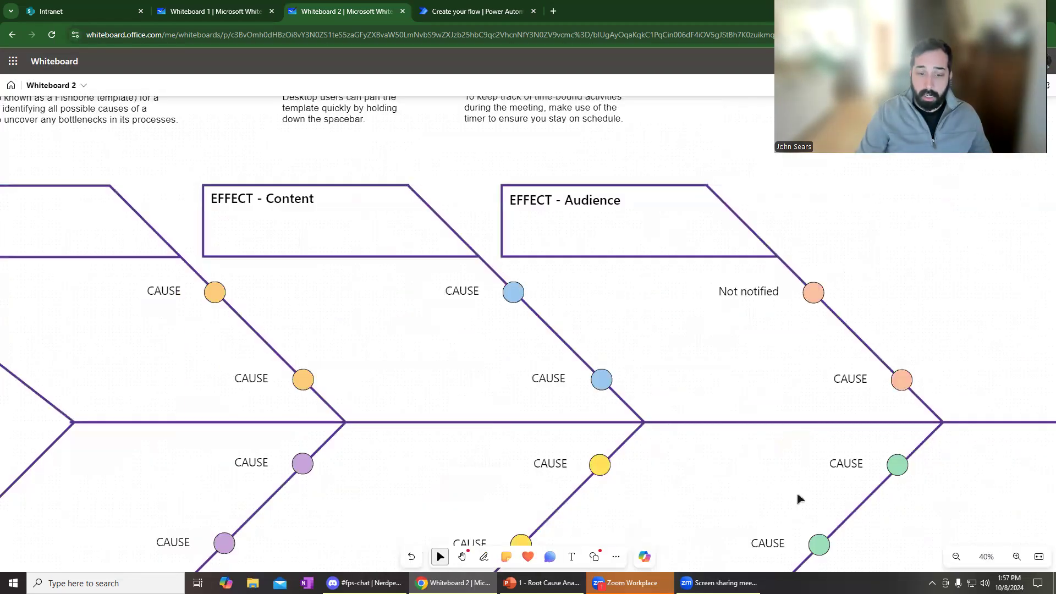
Undo the last text change on the Audience branch's upper cause label
click(412, 560)
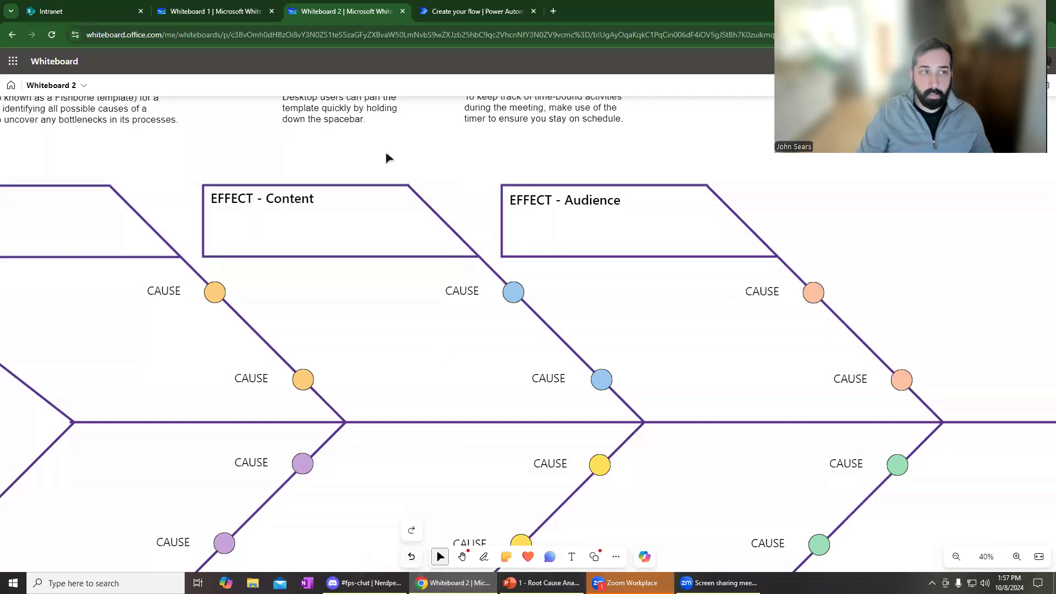
Try to rename the board as "Video Breakdowns"
click(86, 91)
click(86, 90)
click(86, 91)
triple_click(87, 122)
text(Vi)
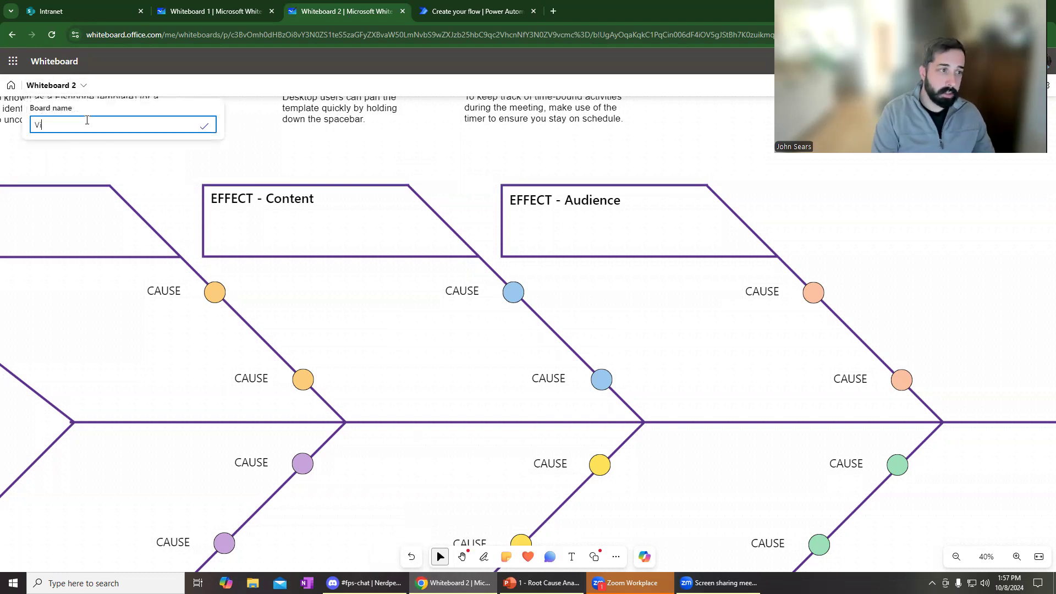
text(deo Breakdowns)
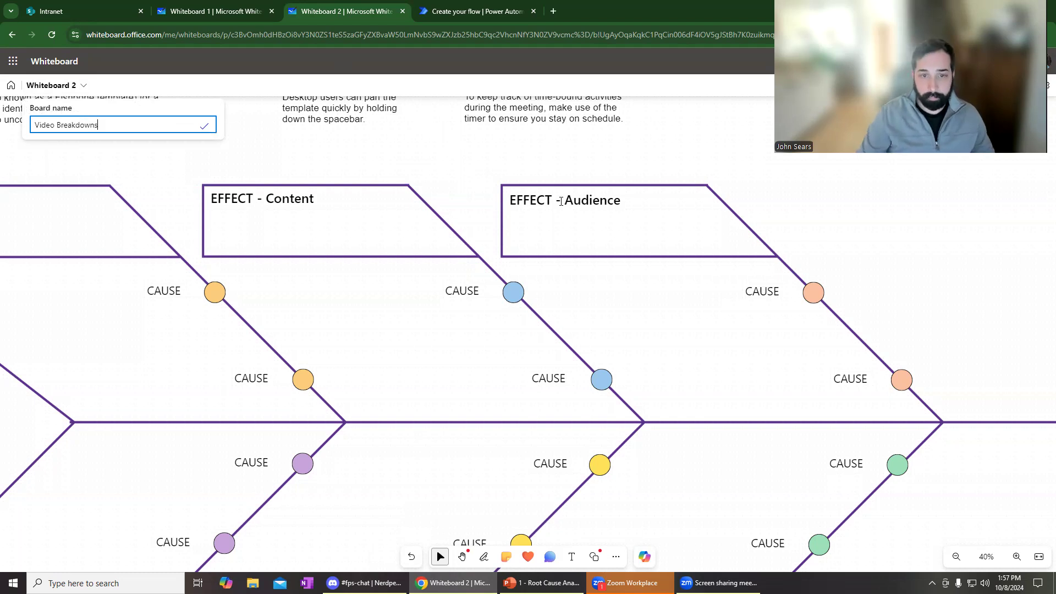
click(461, 177)
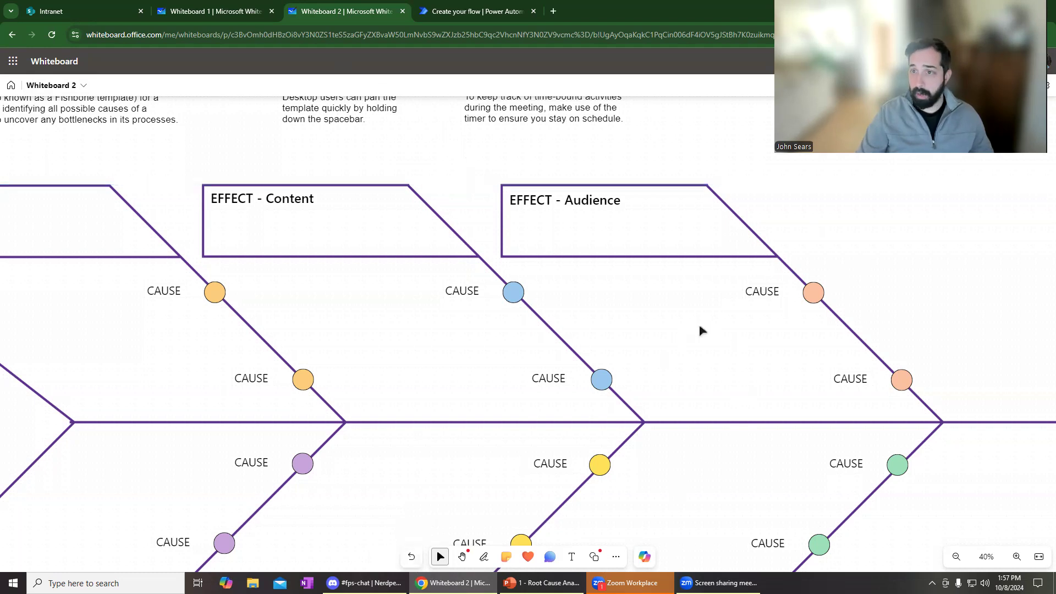
click(678, 322)
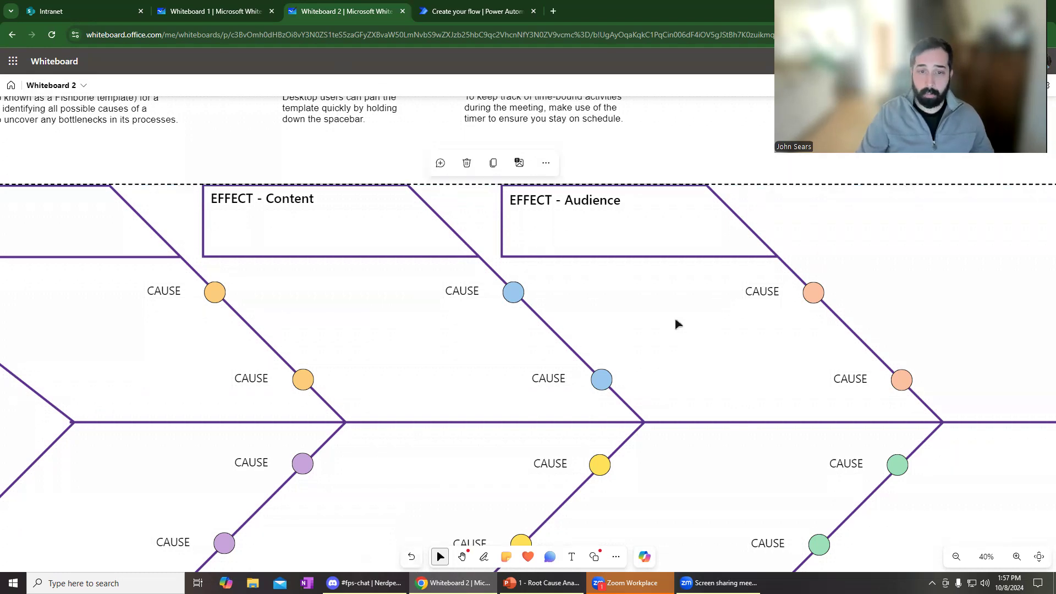